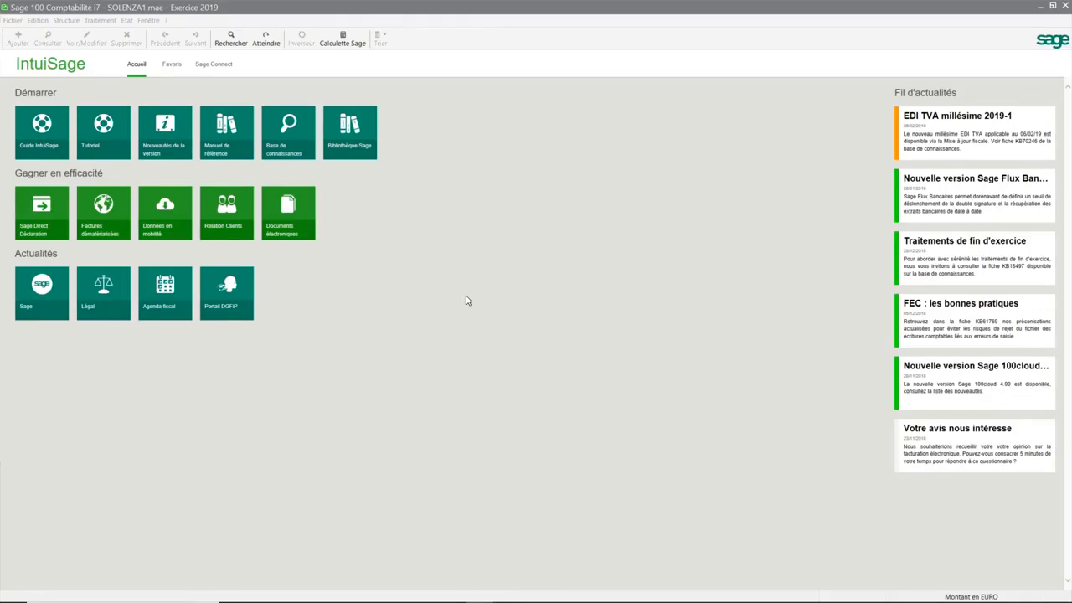
Open the manual bank reconciliation for journal BQ1 Caisse d'épargne with reconciliation date 050119
click(100, 20)
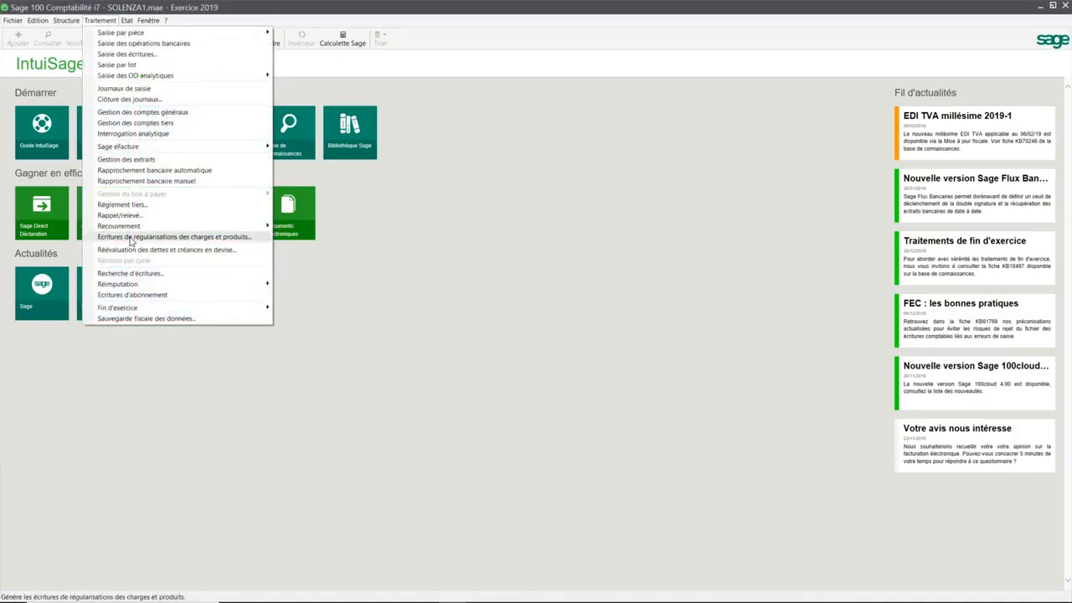
click(194, 183)
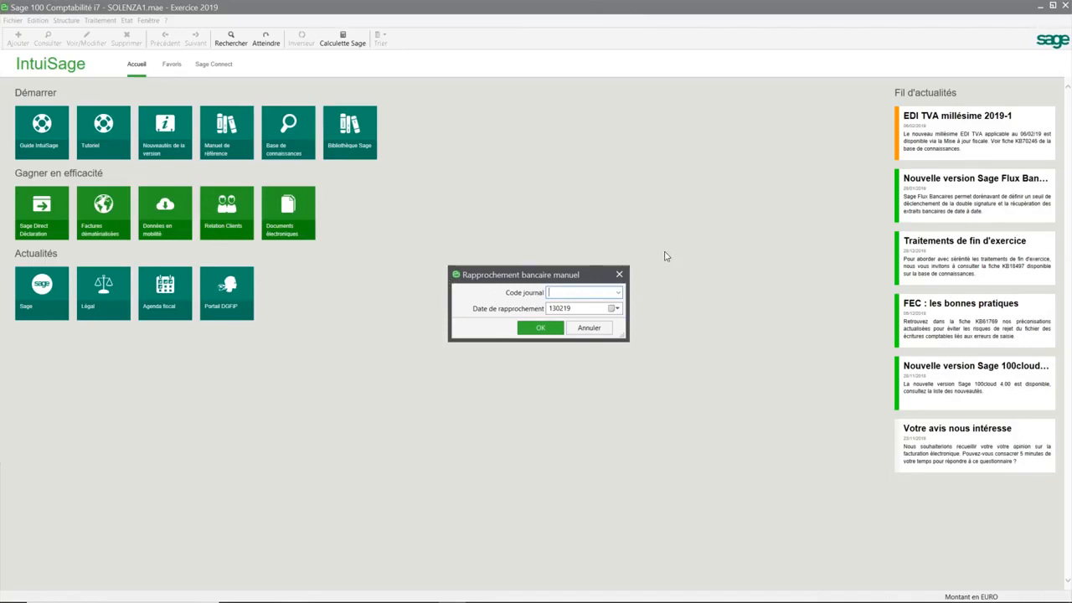
text(BQ1 Caisse d'épargne)
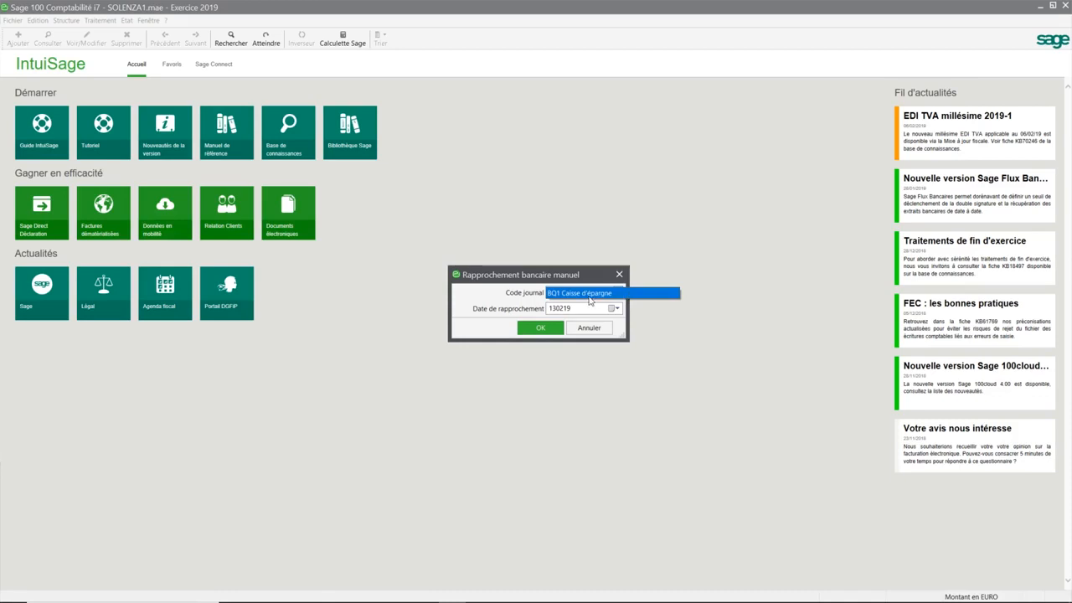
click(589, 297)
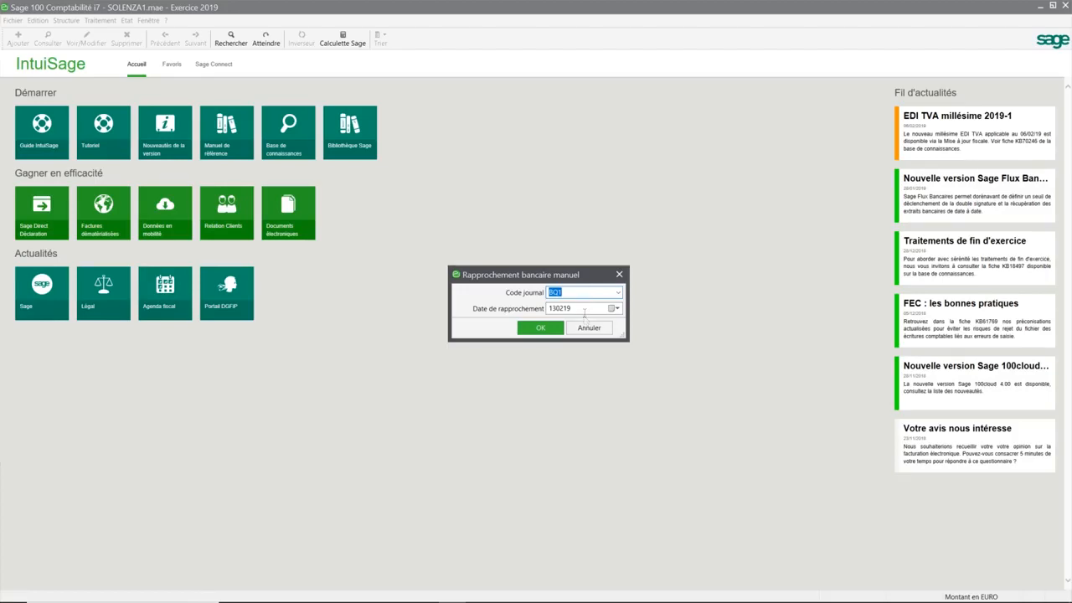
click(583, 311)
key(BackSpace)
key(BackSpace)
key(BackSpace)
key(BackSpace)
key(BackSpace)
text(050119)
click(540, 328)
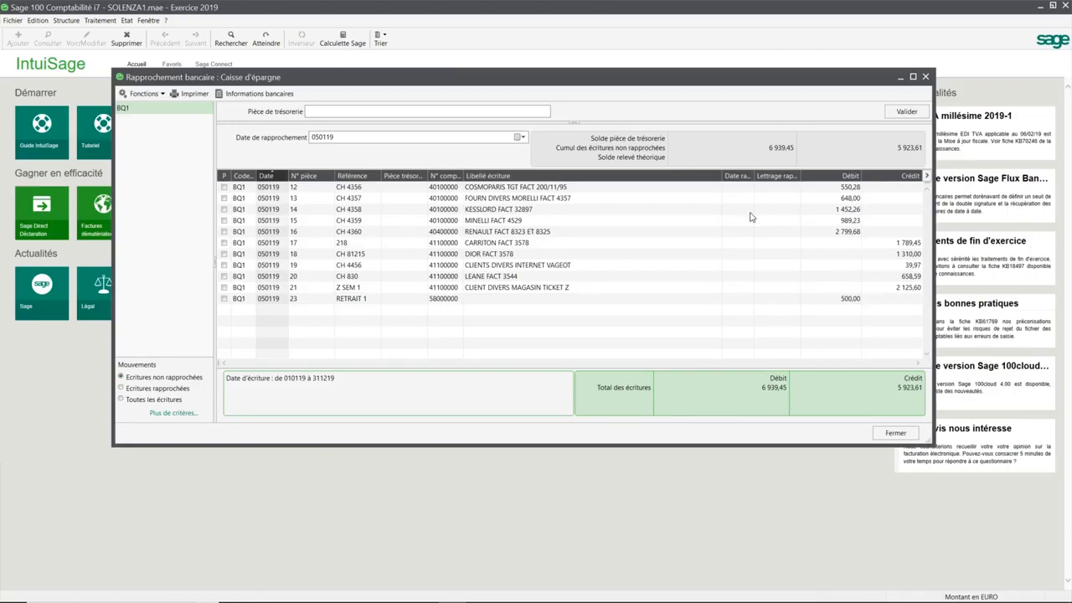
Enter EXTRAIT 1 as the treasury document and mark the COSMOPARIS TGT FACT 200/11/95 entry as reconciled
click(334, 109)
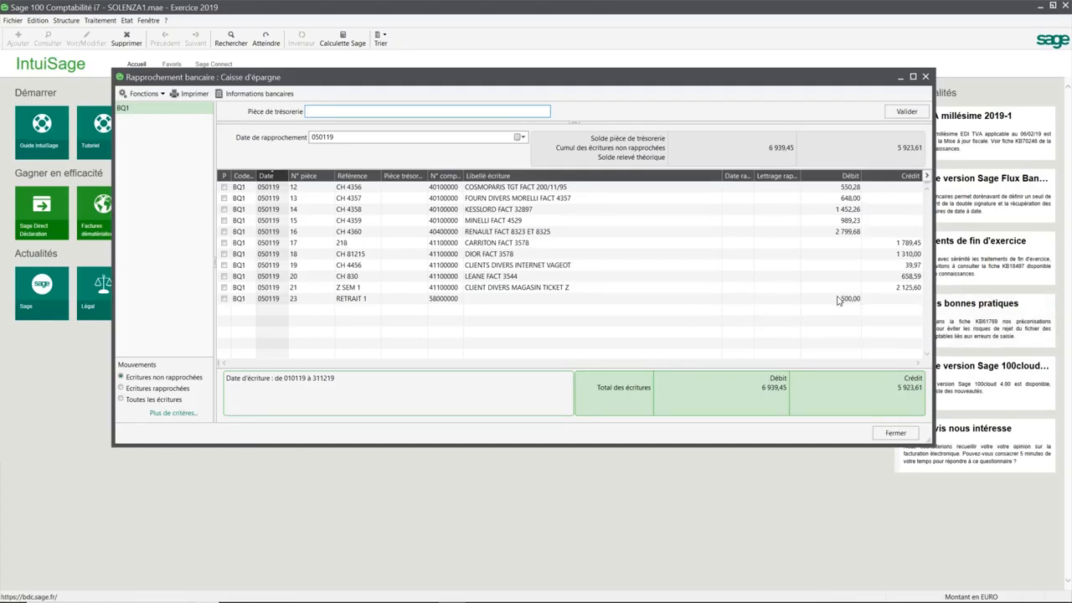
text(EXTRAIT 1)
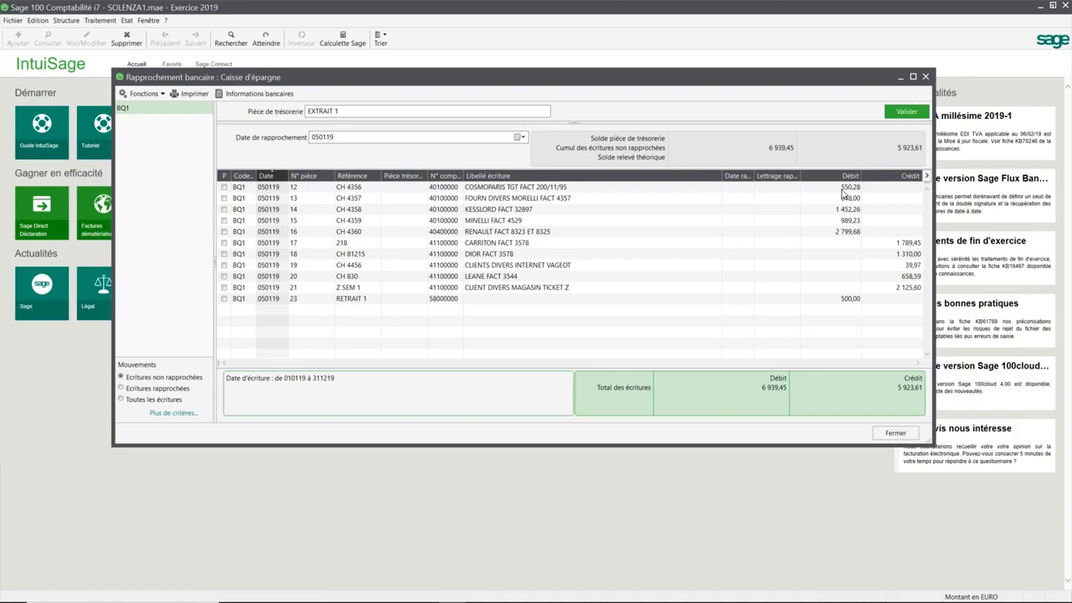
click(224, 187)
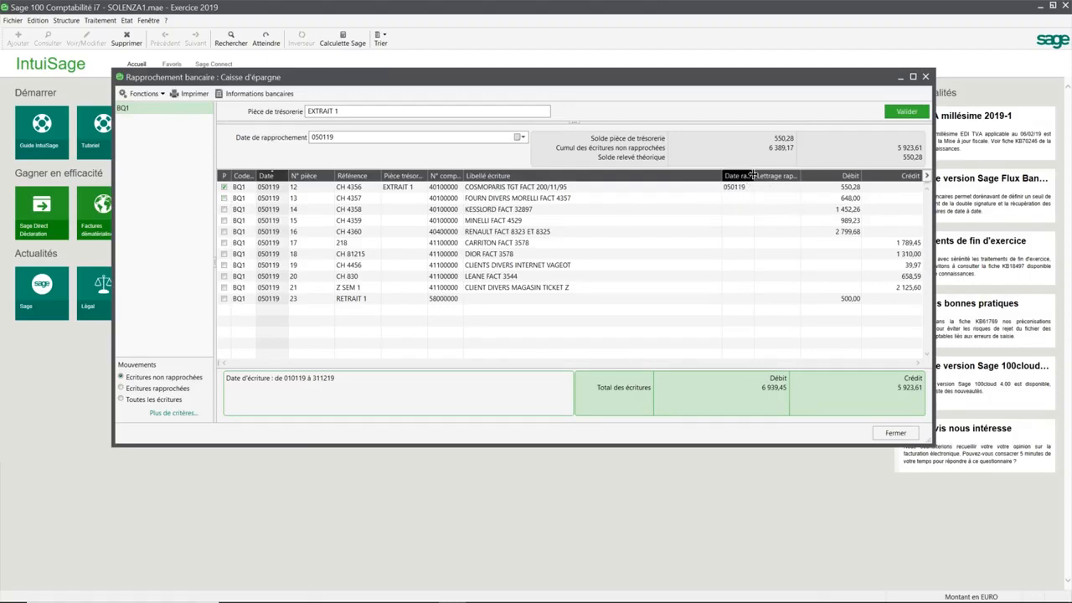
Widen the reconciliation date column in the entries list
drag(754, 175, 780, 175)
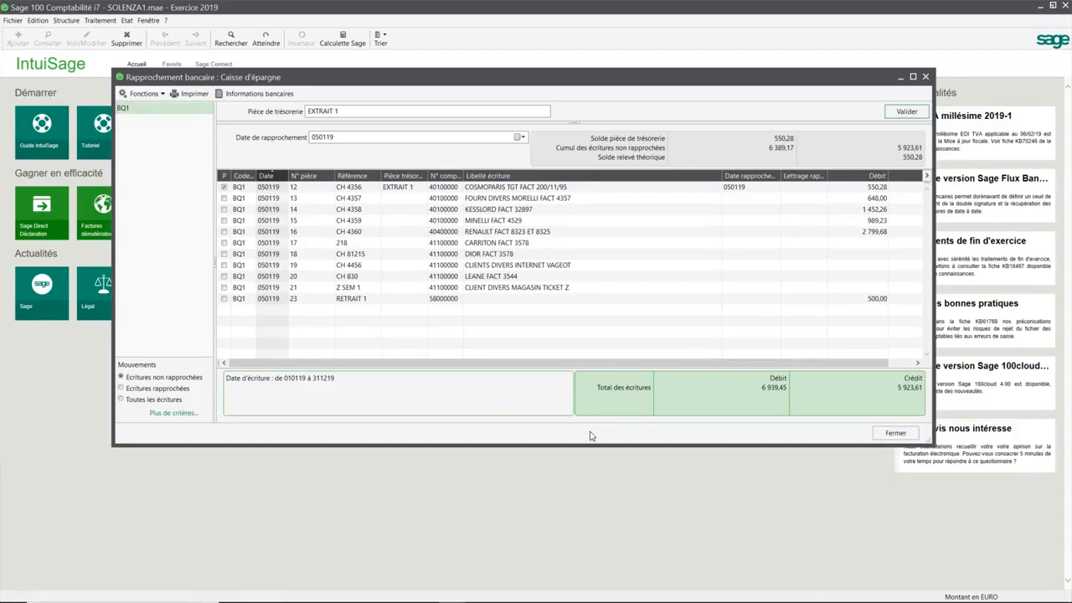
drag(593, 364, 642, 364)
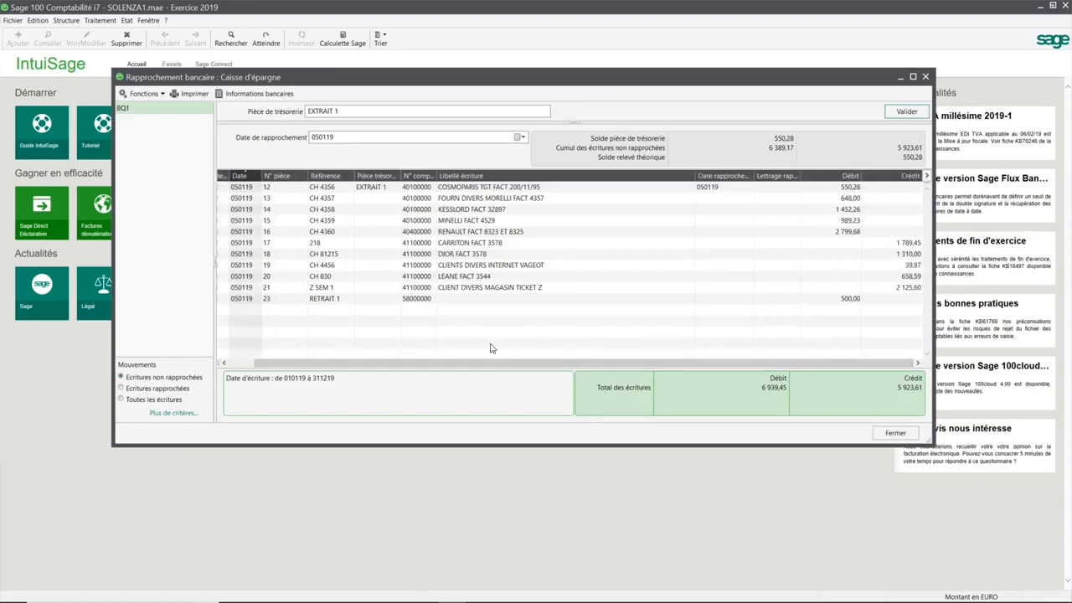
drag(490, 366, 395, 366)
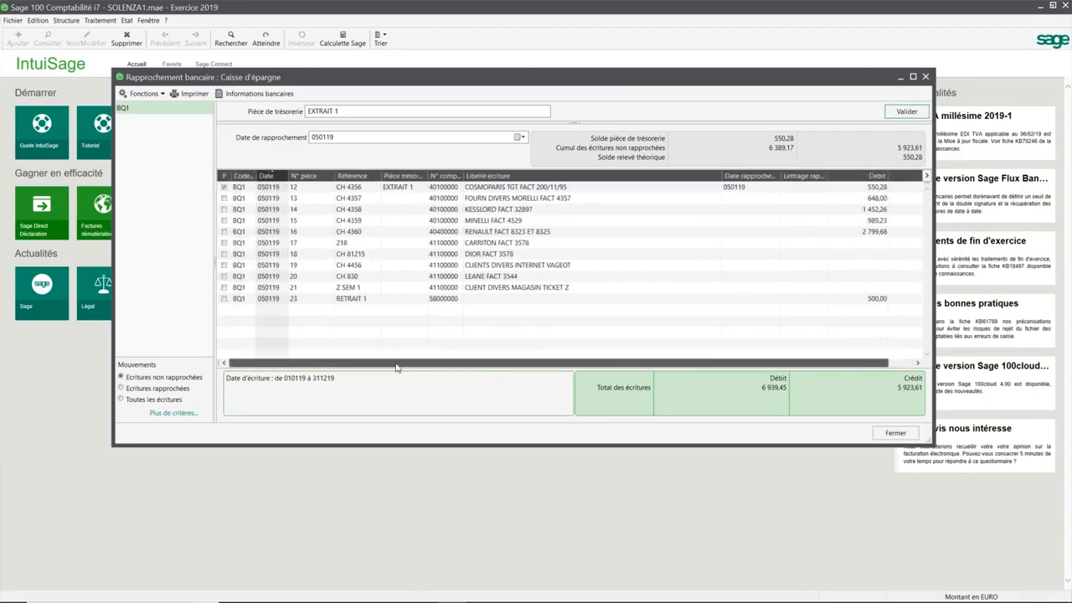
Mark the KESSLORD FACT 32897 entry as reconciled, and enlarge and reposition the reconciliation window so all columns fit
click(224, 209)
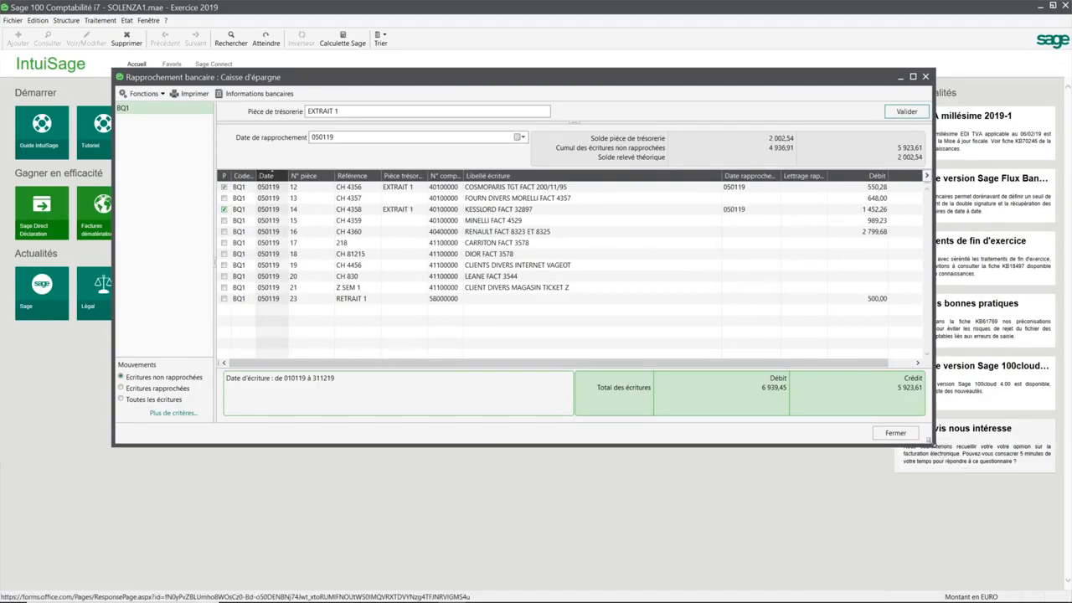
drag(929, 441, 950, 515)
drag(699, 86, 641, 90)
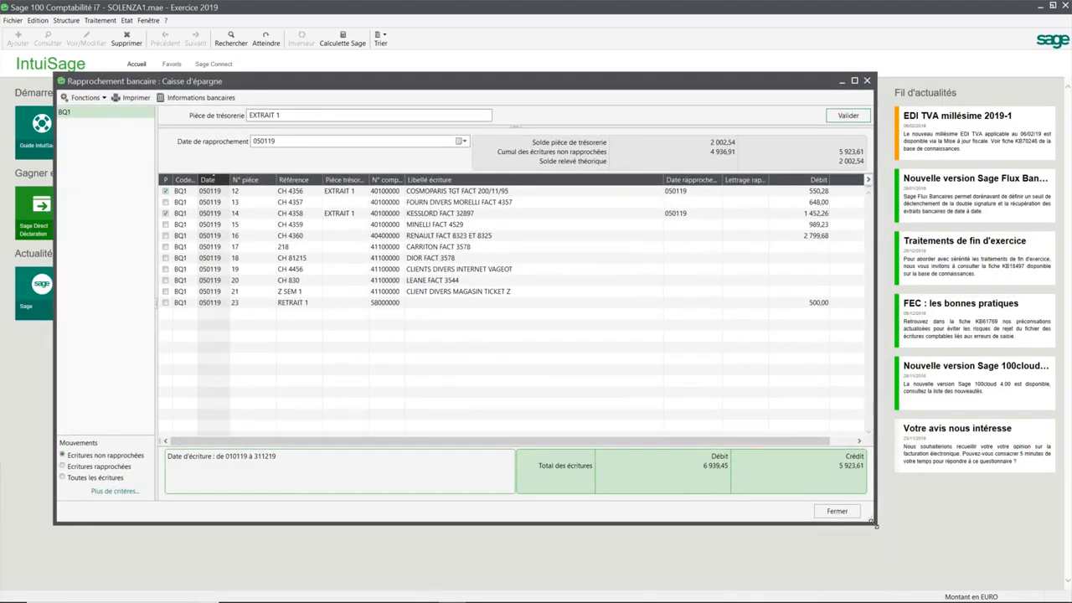
drag(874, 521, 1019, 515)
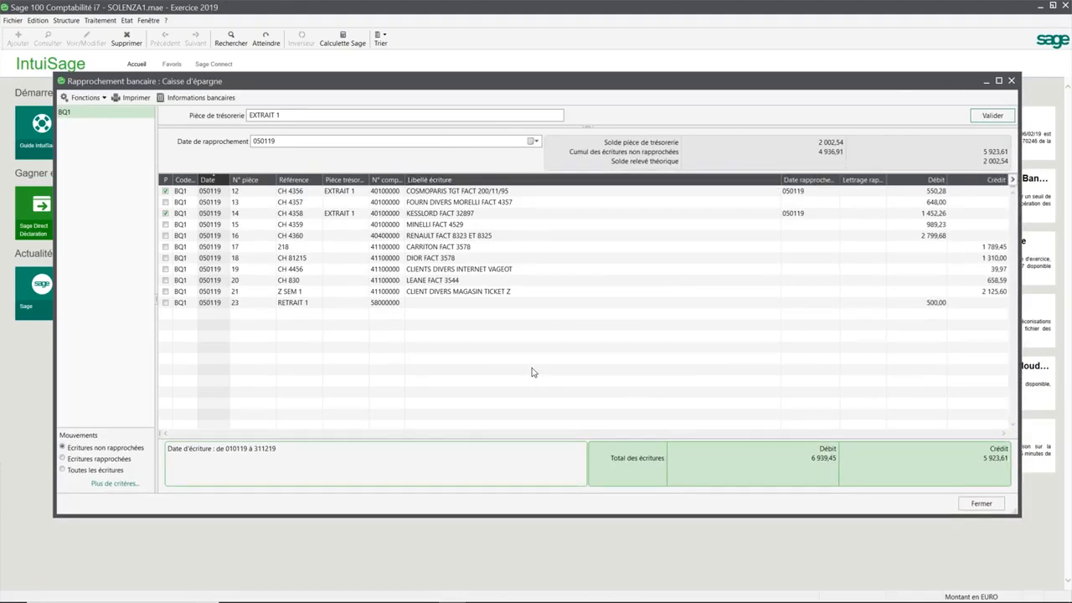
drag(533, 81, 513, 86)
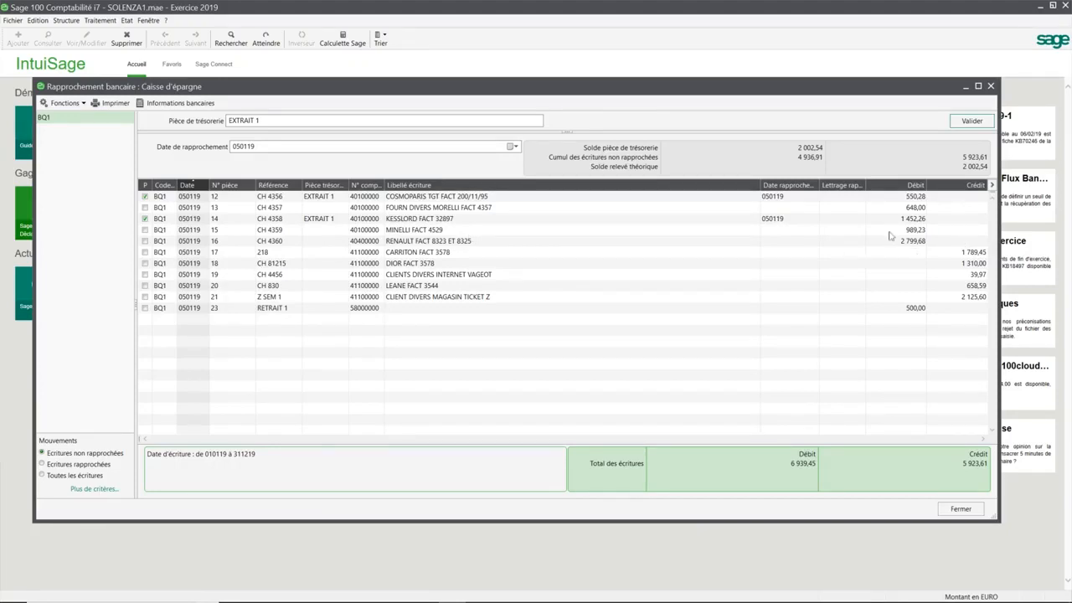
Mark the remaining entries from MINELLI FACT 4529 through RETRAIT 1 as reconciled, leaving FOURN DIVERS MORELLI FACT 4357 unmarked
click(144, 230)
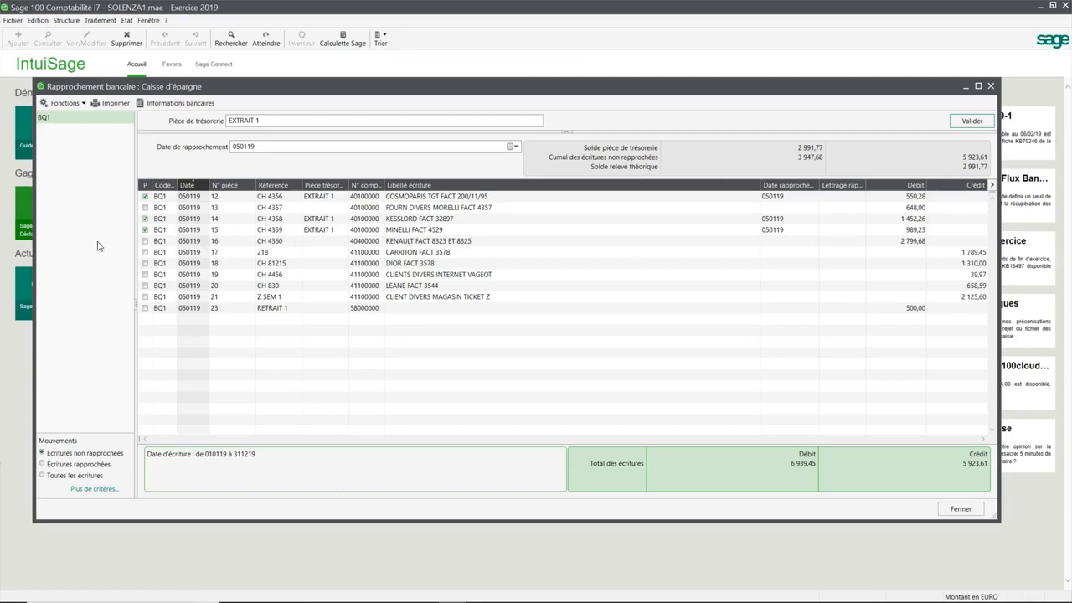
click(146, 242)
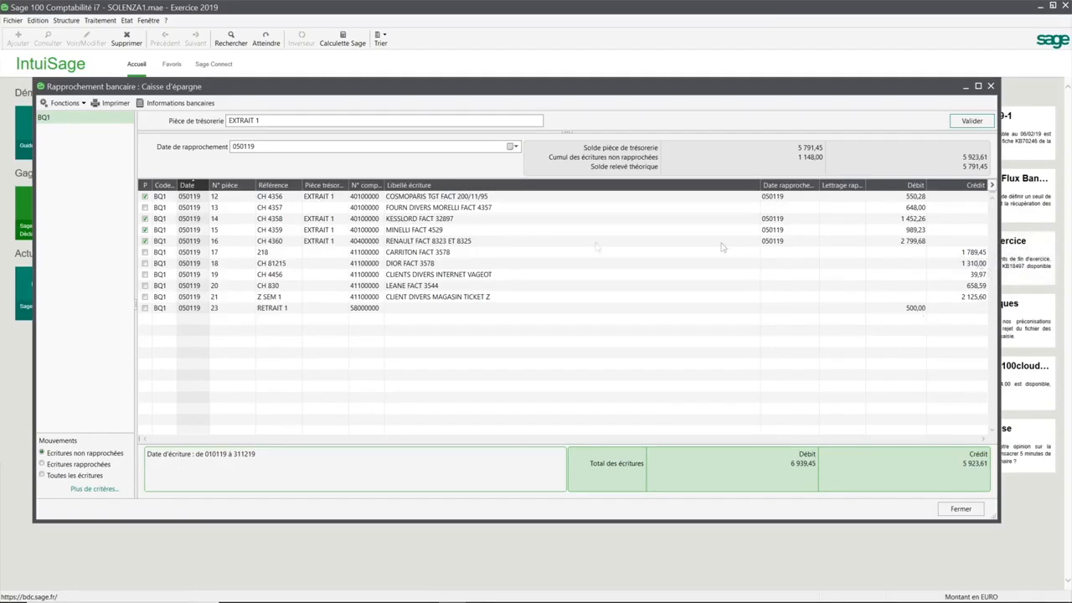
click(145, 253)
click(145, 263)
click(144, 274)
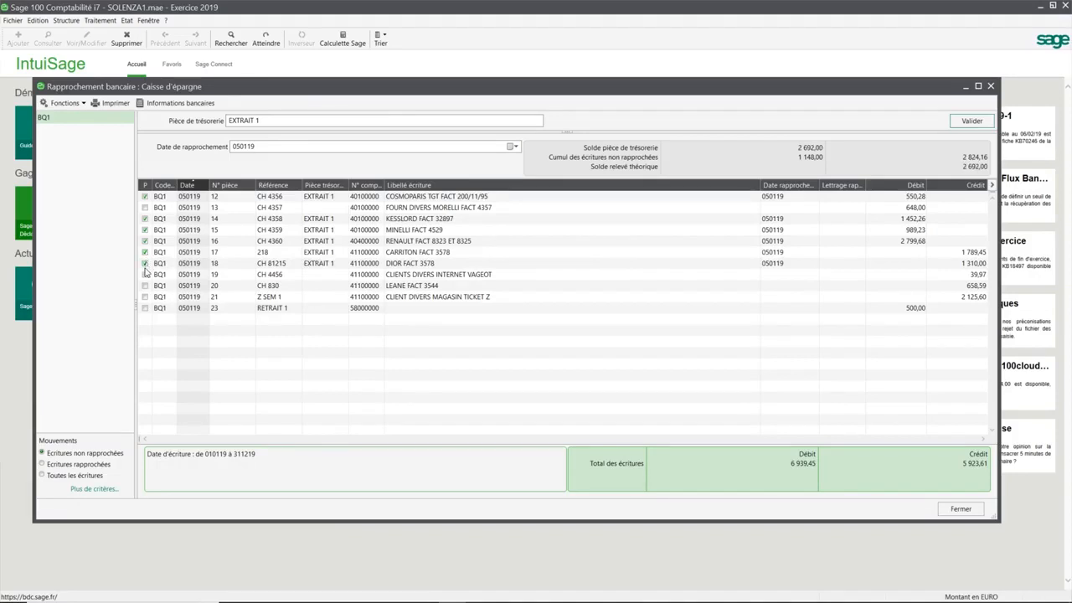
click(144, 286)
click(145, 297)
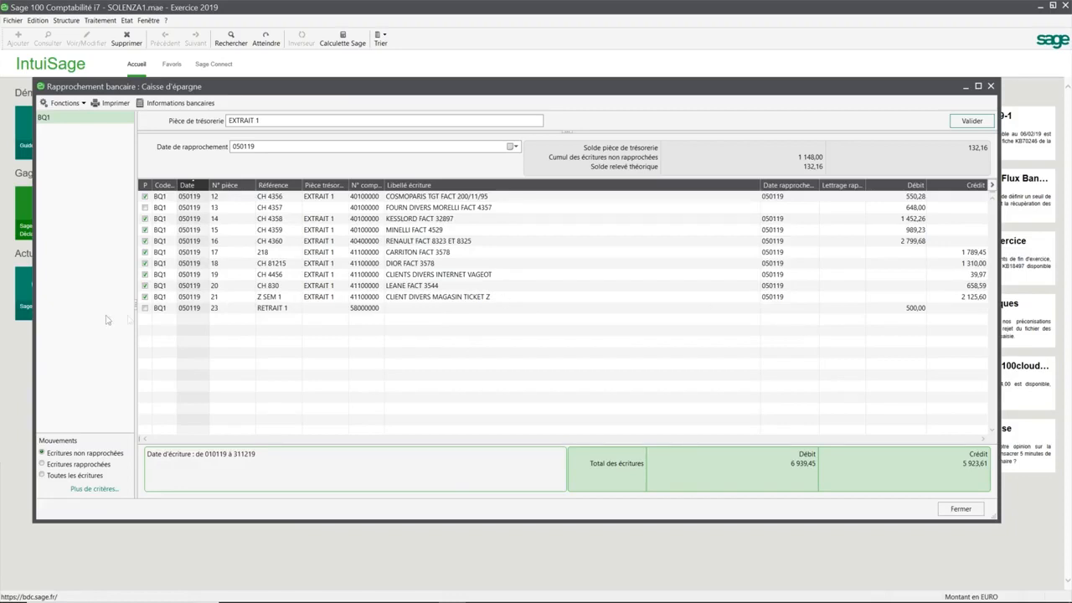
click(145, 308)
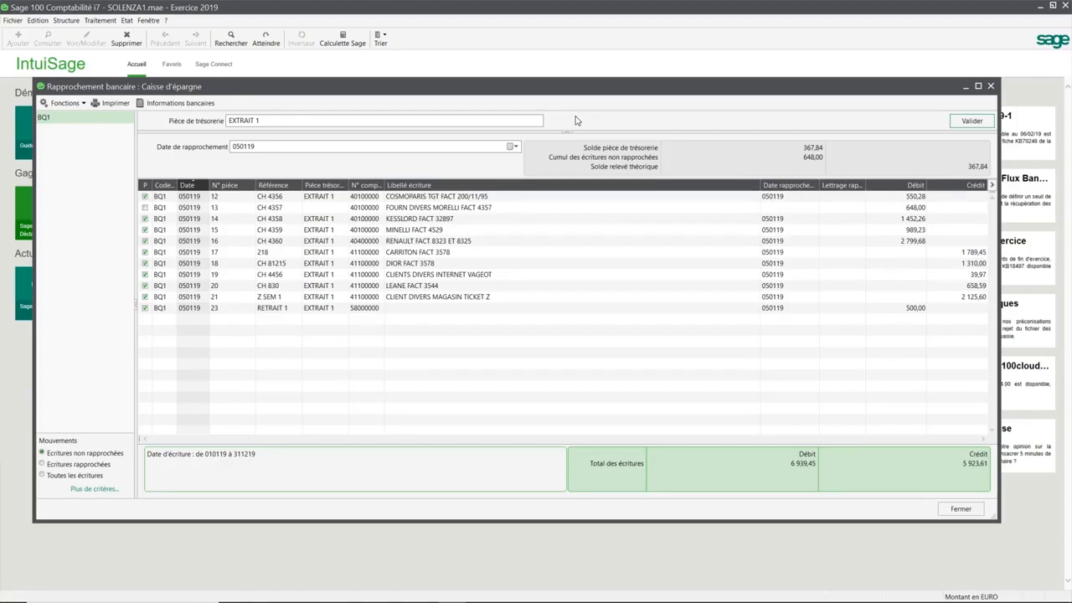
Review the processing parameters of journal code BQ1 Caisse d'épargne, and return to the bank reconciliation
click(72, 21)
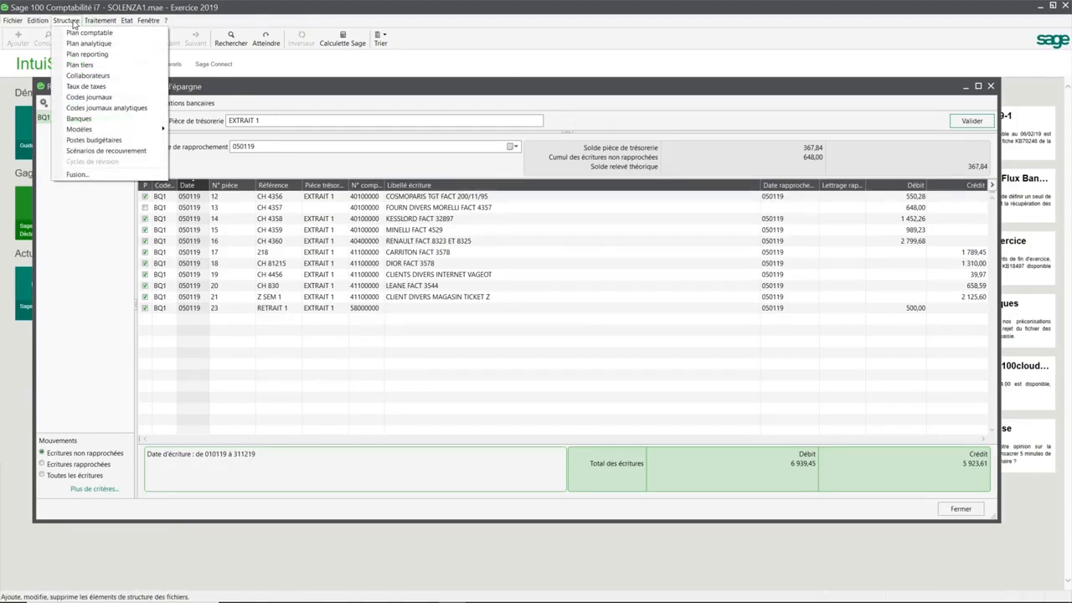
click(87, 97)
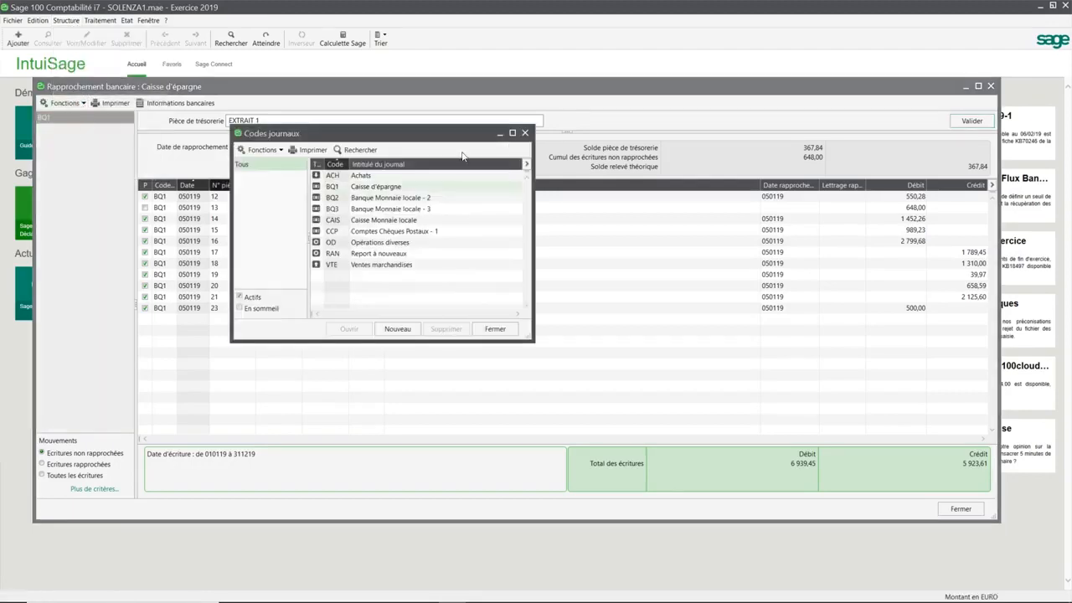
double_click(342, 191)
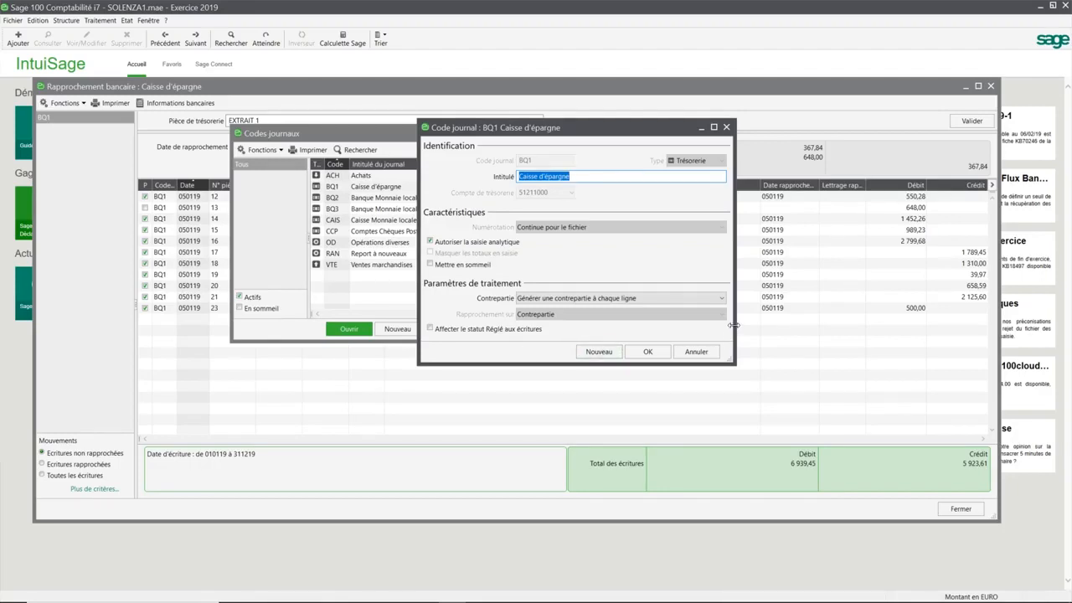
click(716, 357)
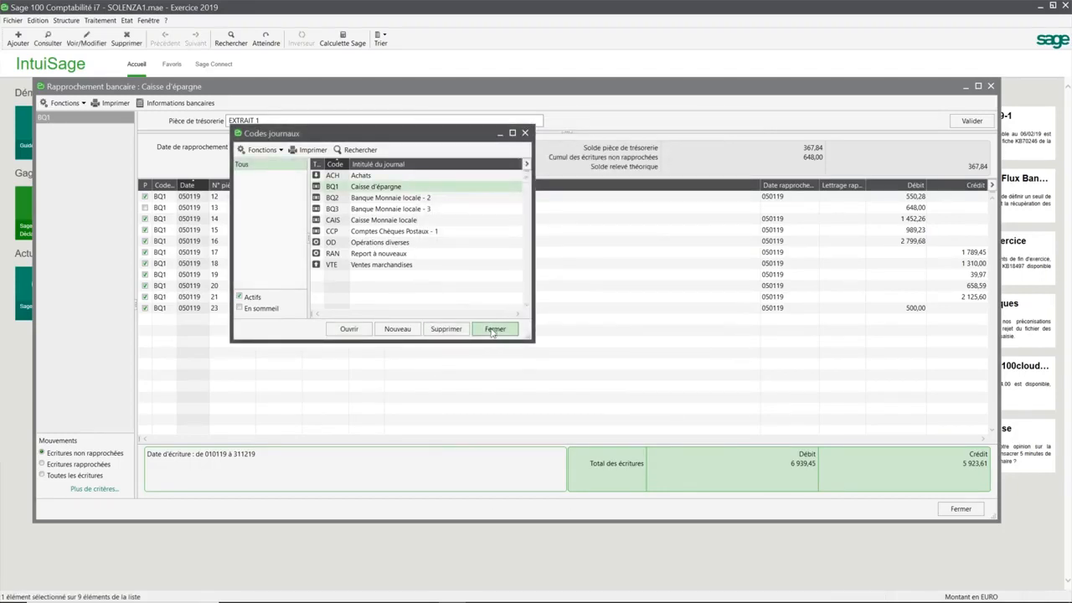
click(495, 329)
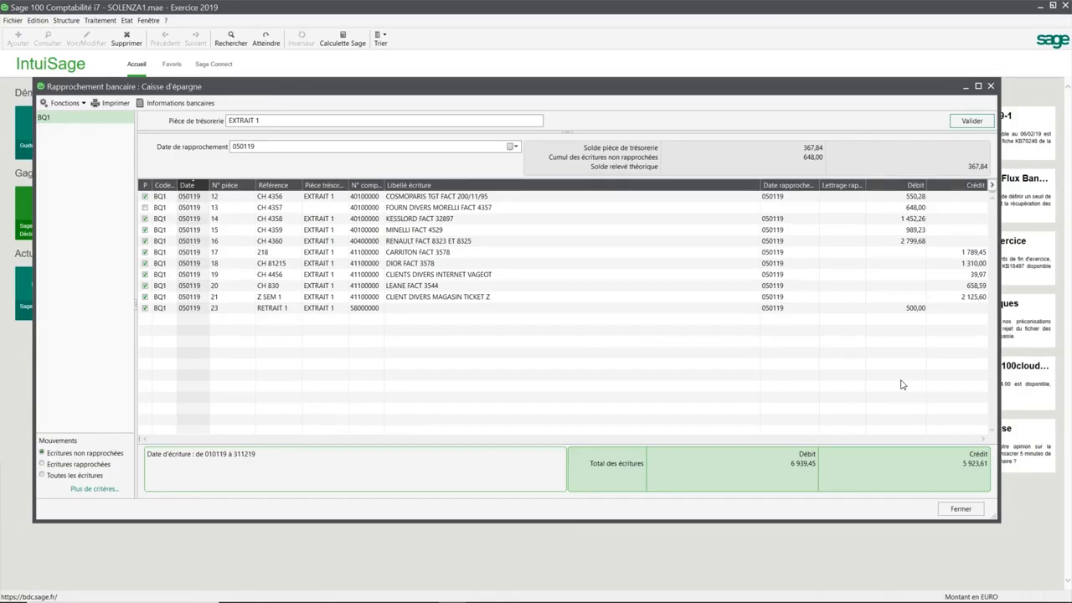
Recheck how journal code BQ1 handles counterpart entries and reconciliation, and close the journal codes list
click(66, 20)
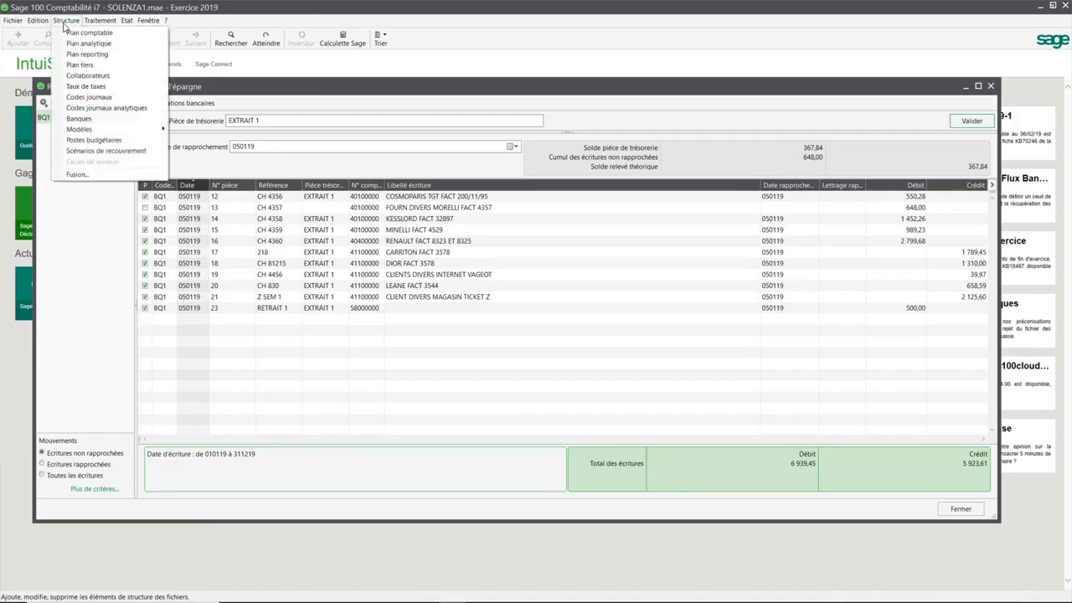
click(89, 97)
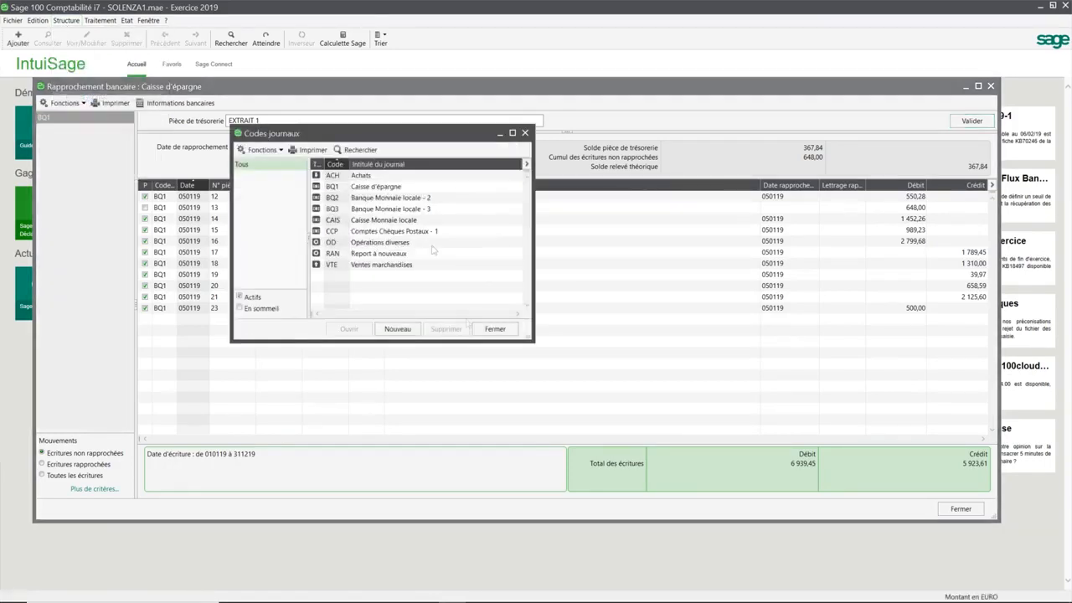
double_click(378, 186)
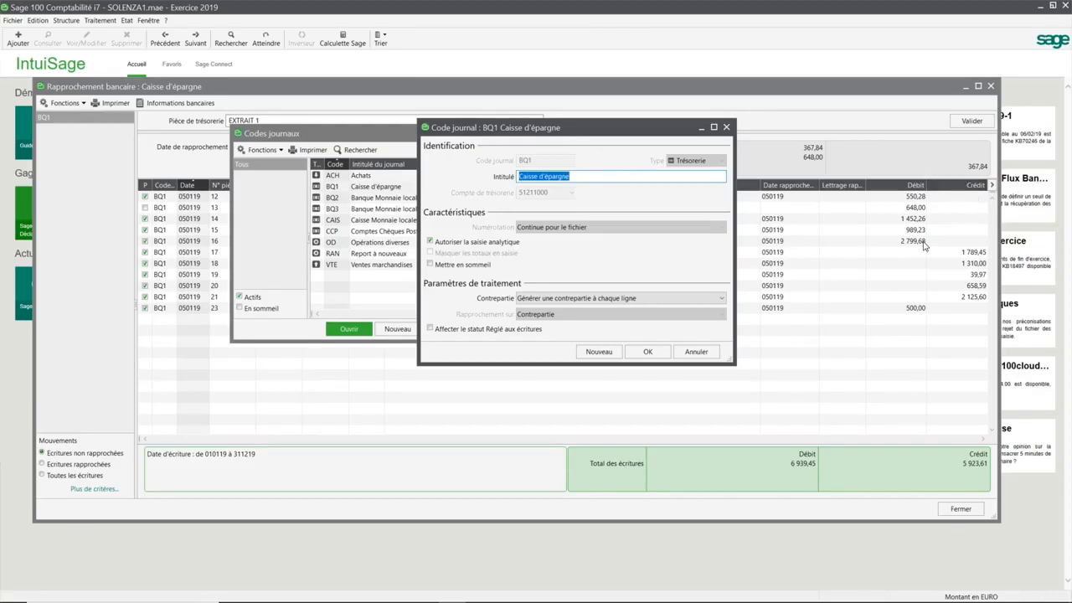
click(695, 351)
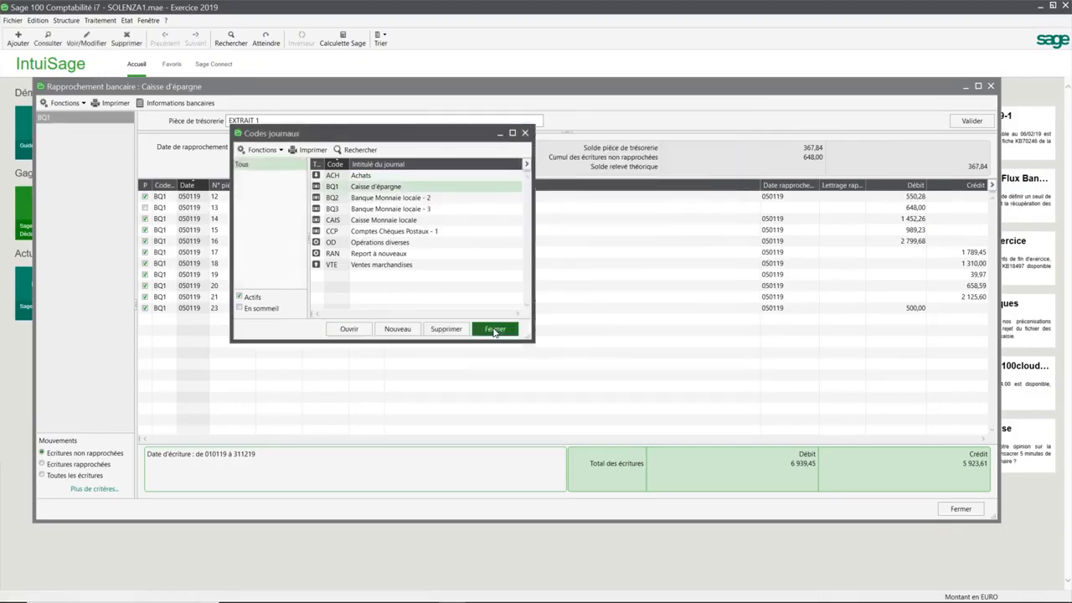
click(495, 329)
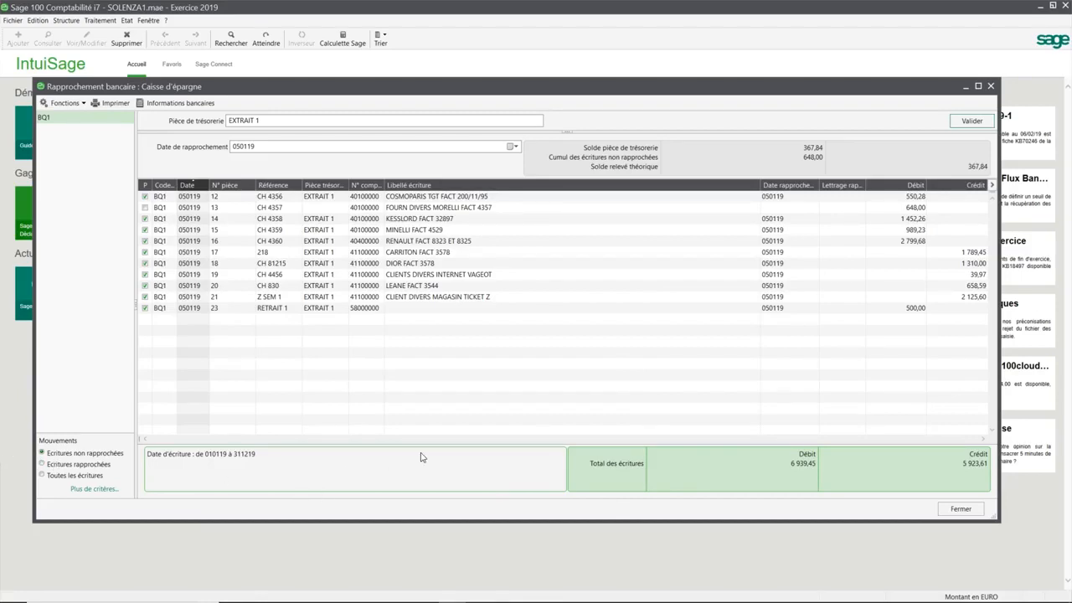
Display the reconciled entries, switch back to the unreconciled ones and close the Caisse d'épargne reconciliation
click(68, 466)
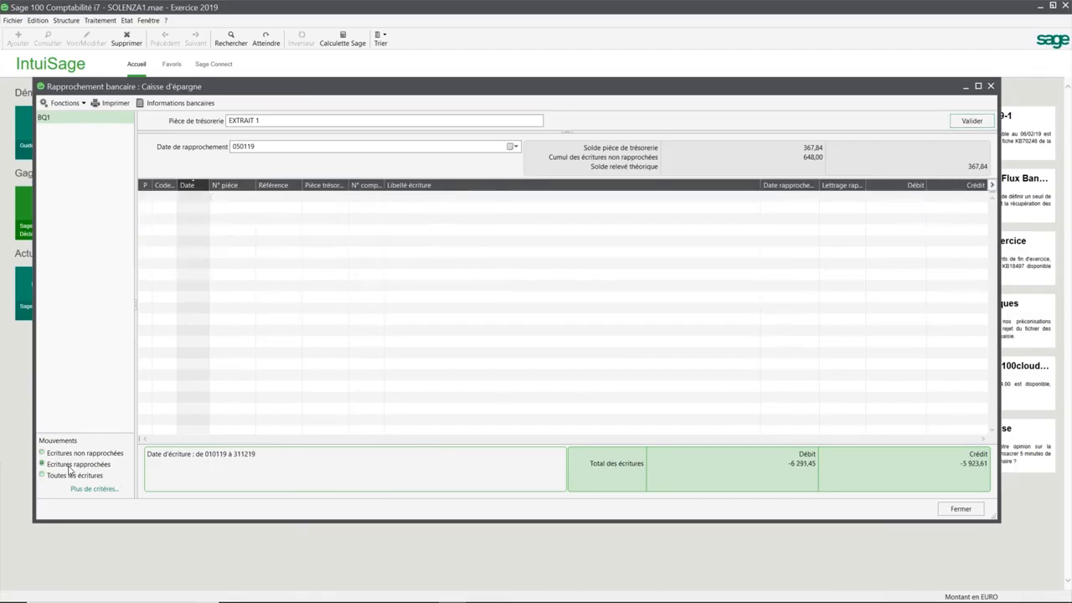
click(58, 456)
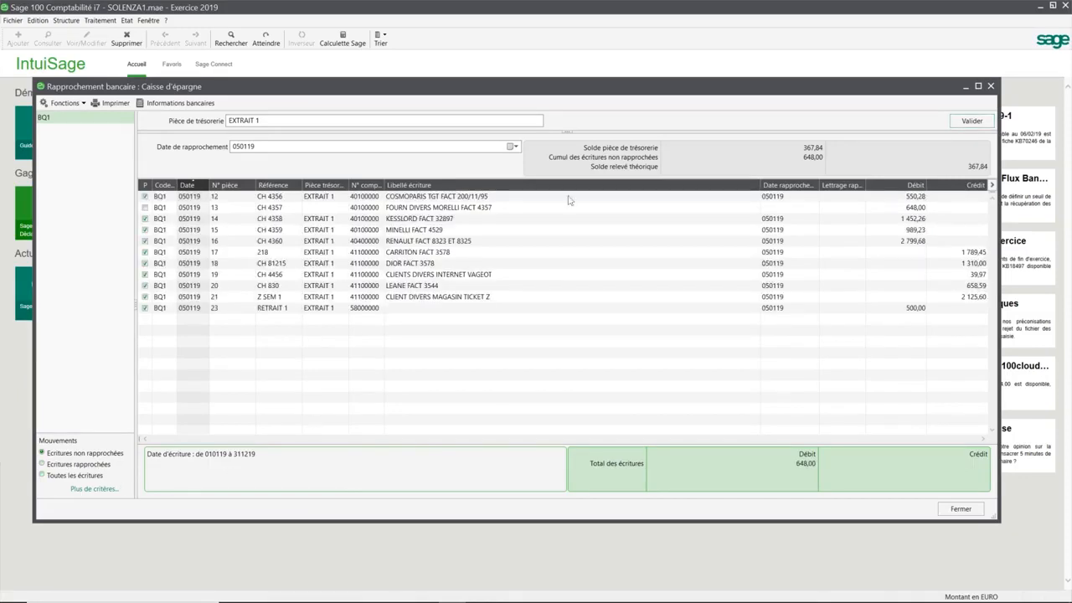
click(960, 509)
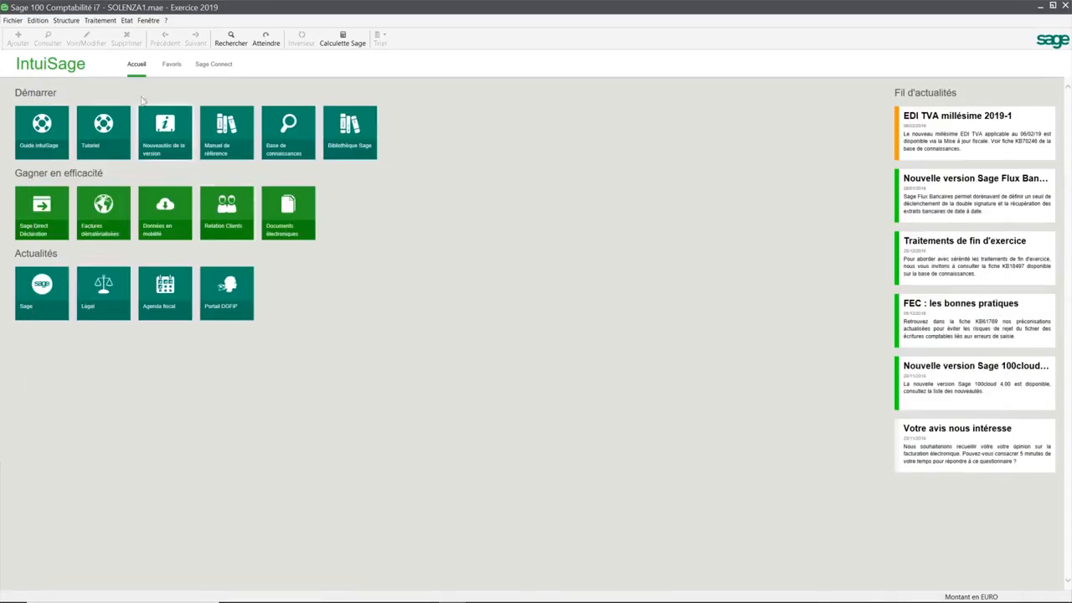
Open the manual bank reconciliation for journal BQ1 with the reconciliation date 130119
click(98, 20)
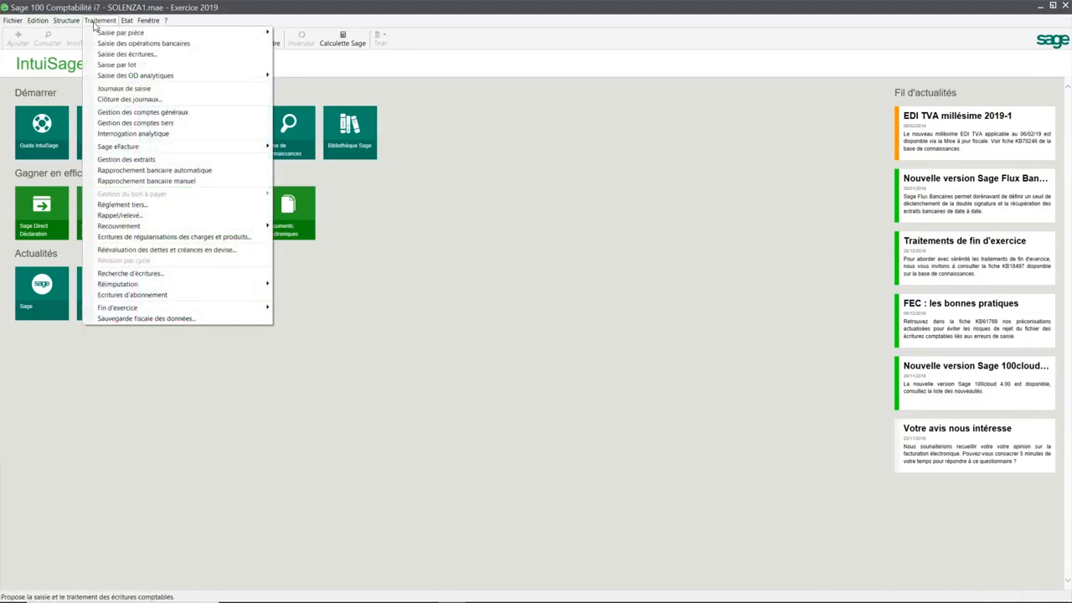
click(118, 181)
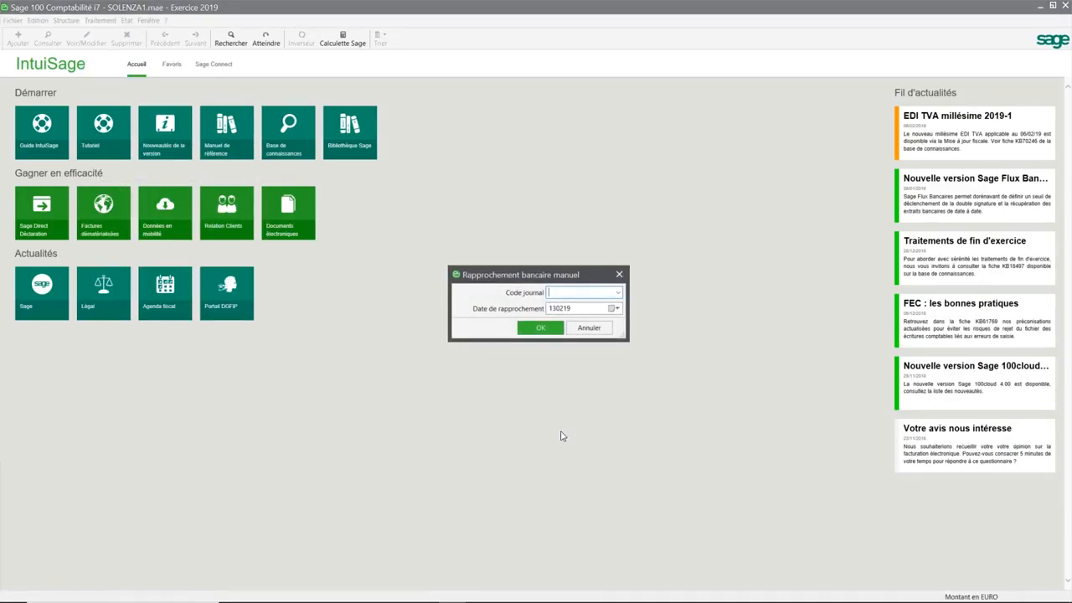
key(Down)
click(563, 298)
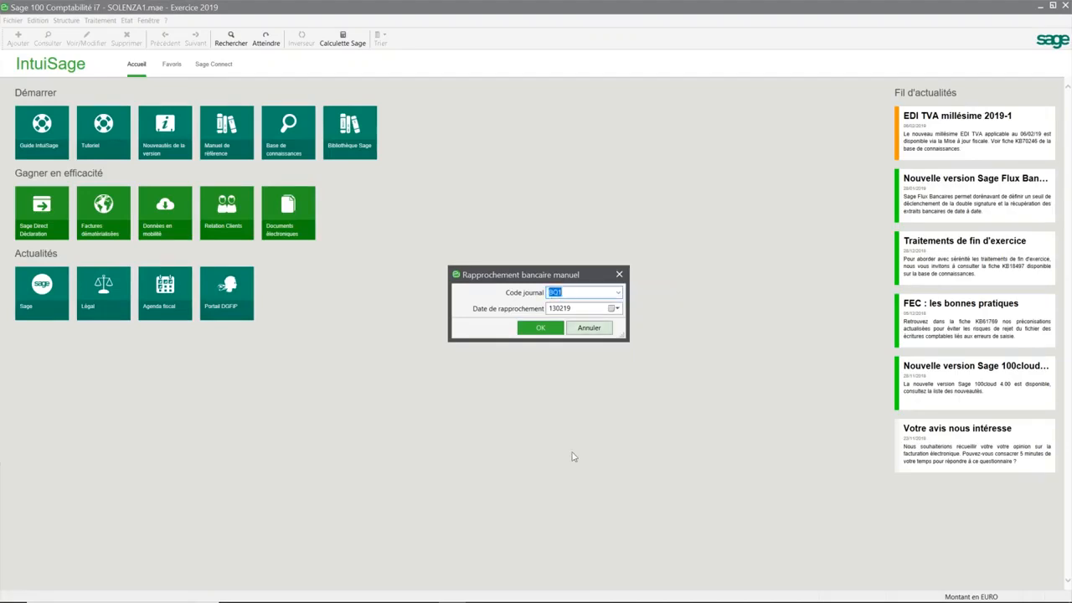
click(575, 309)
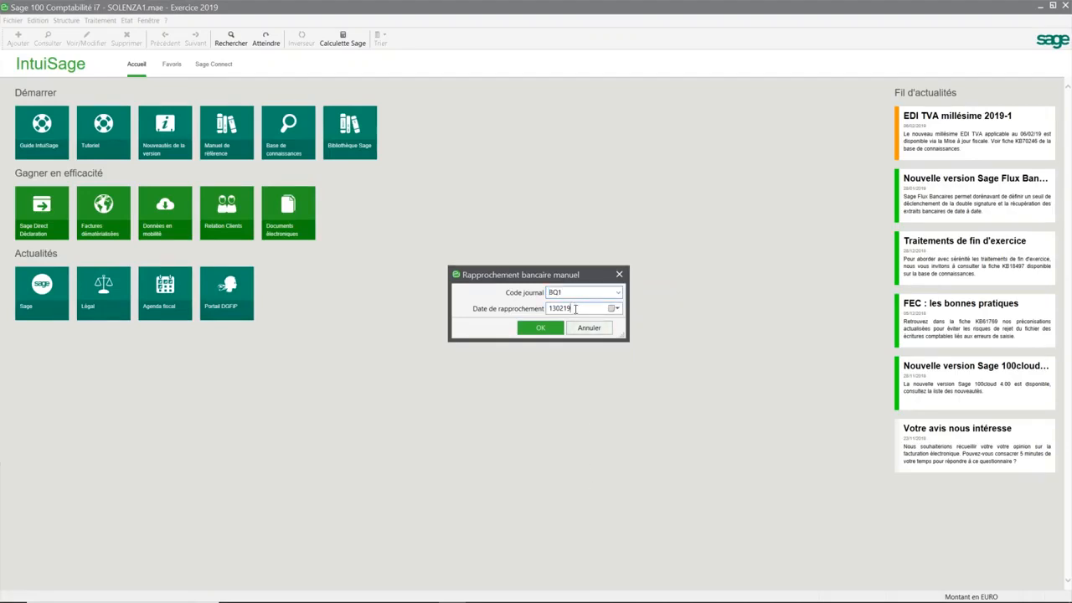
key(BackSpace)
key(BackSpace)
key(BackSpace)
text(0119)
key(Return)
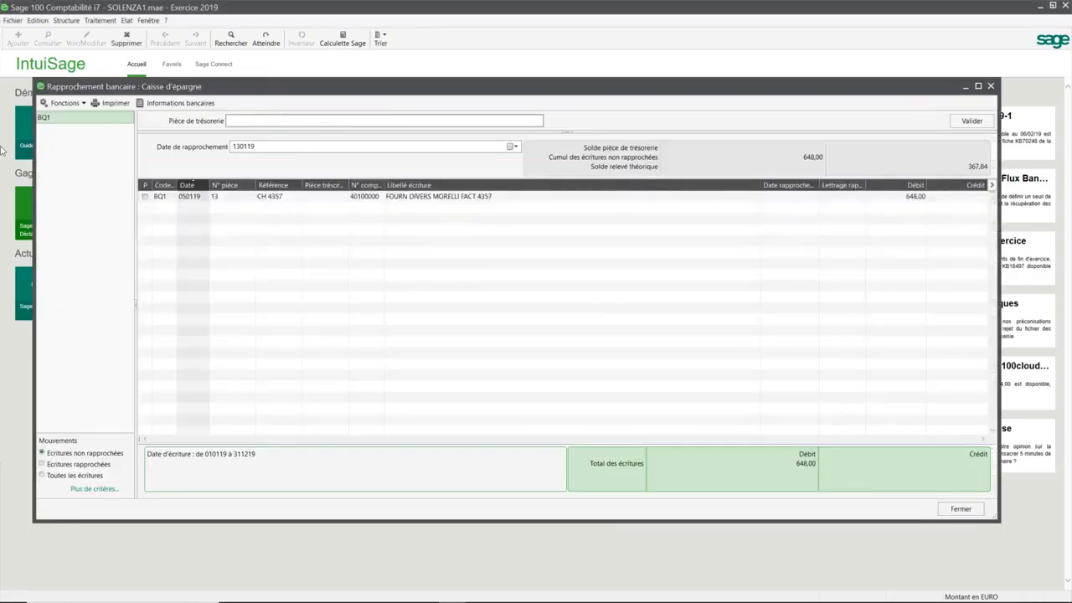
Check the reconciled entries of journal BQ1, compare them with the unreconciled ones, and display the reconciled entries again
click(73, 465)
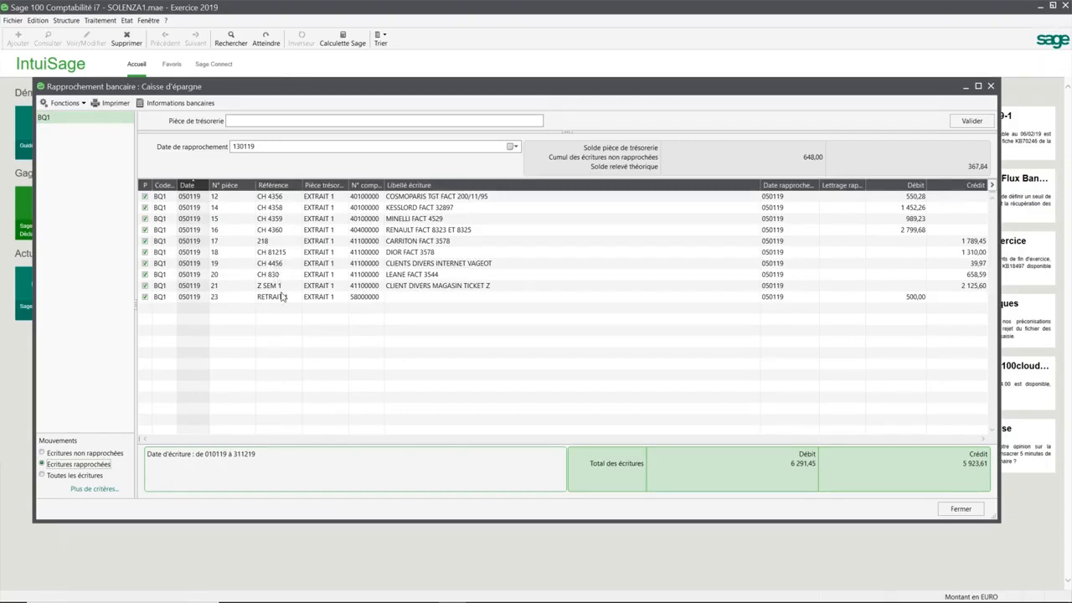
click(42, 453)
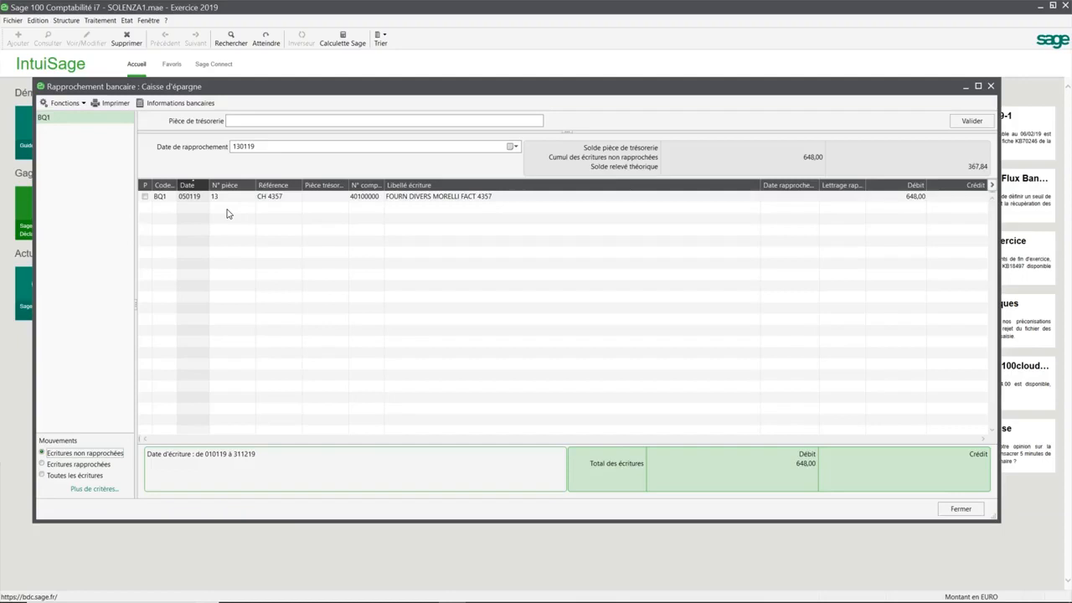
click(84, 464)
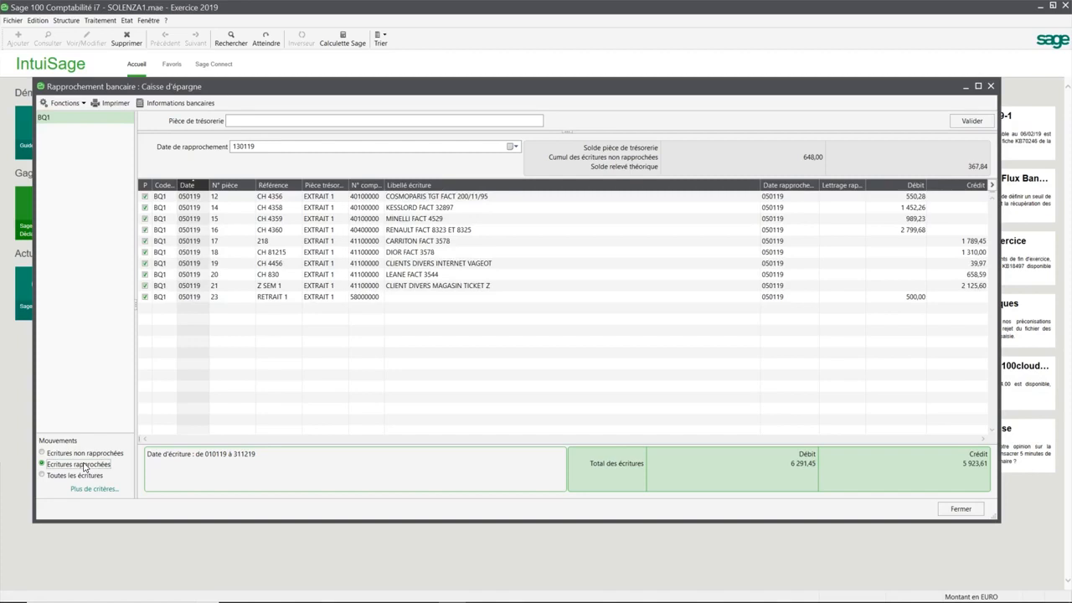